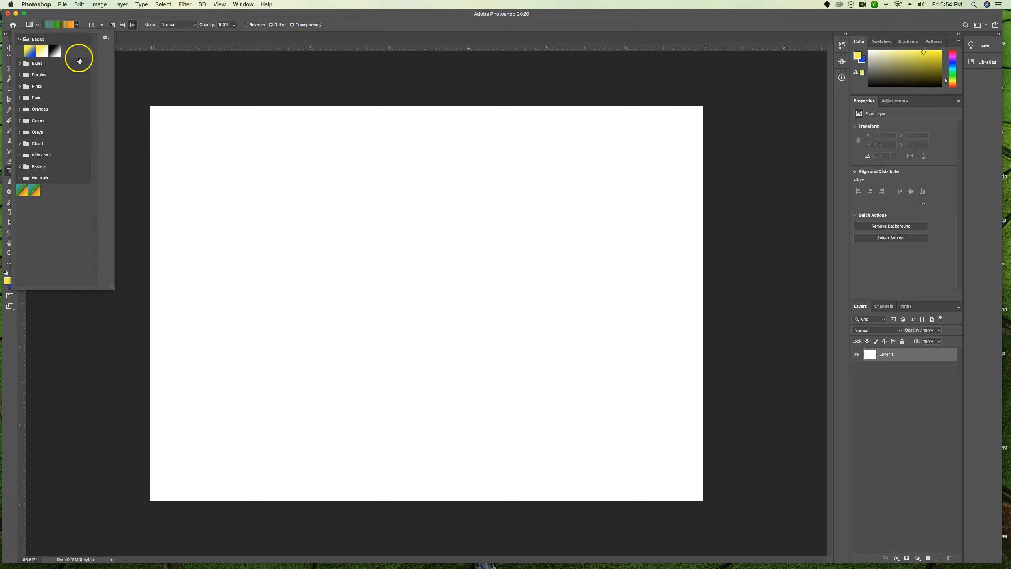
- Change the current gradient's type to Solid in the Gradient Editor, apply it, and reopen the editor clear of the canvas centre
click(150, 80)
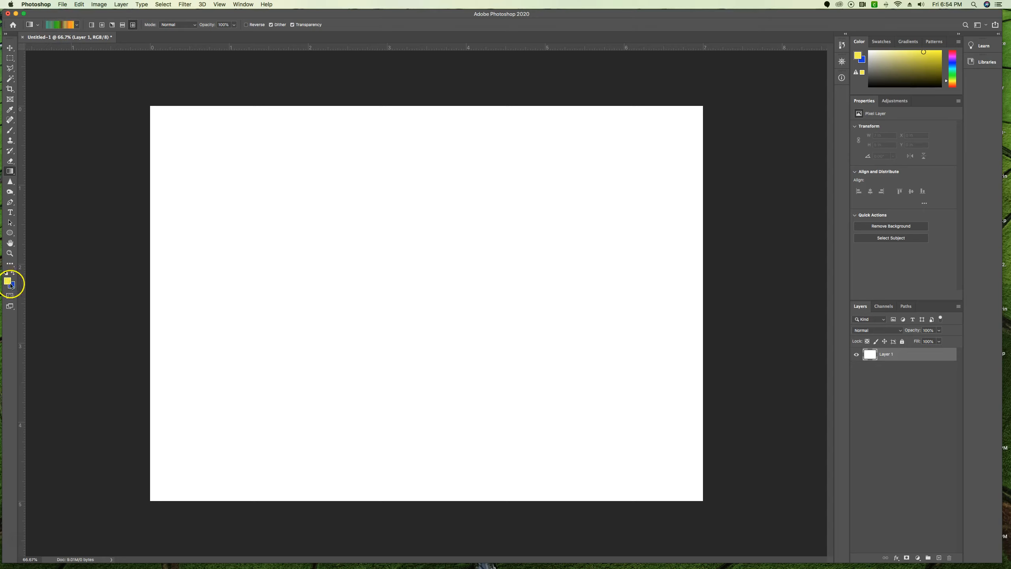
click(65, 26)
click(477, 282)
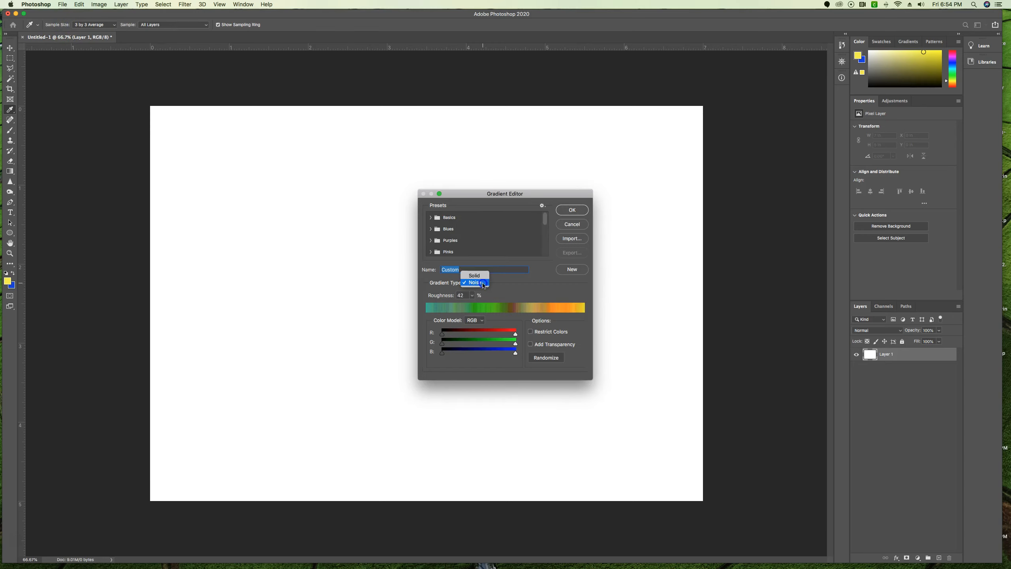
click(573, 209)
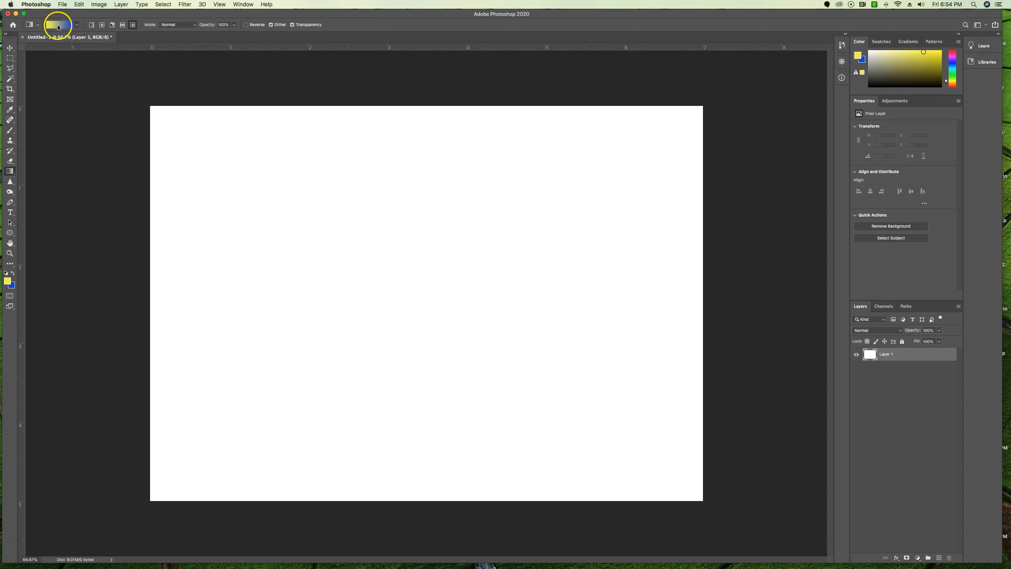
click(57, 26)
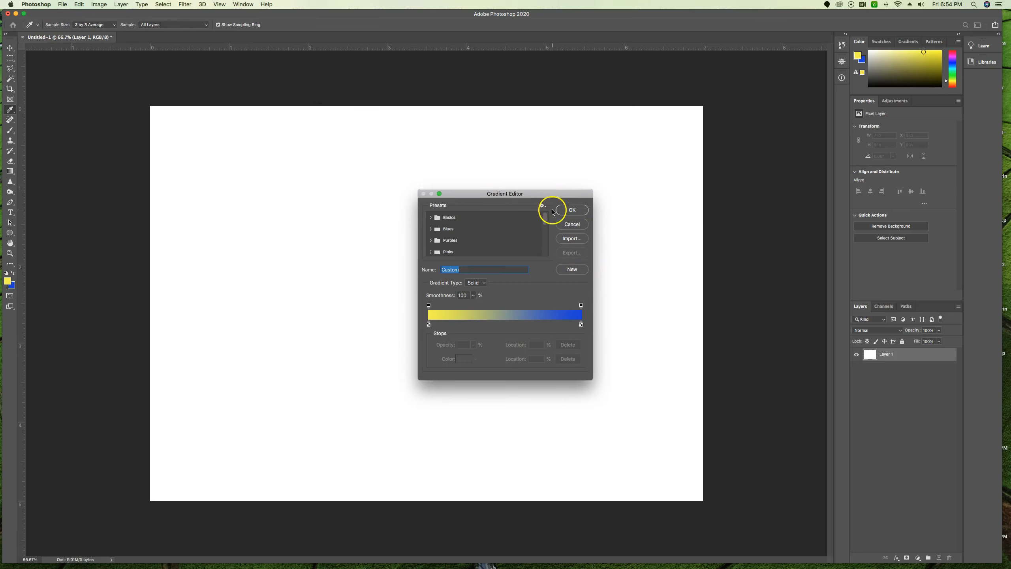
drag(535, 193, 585, 136)
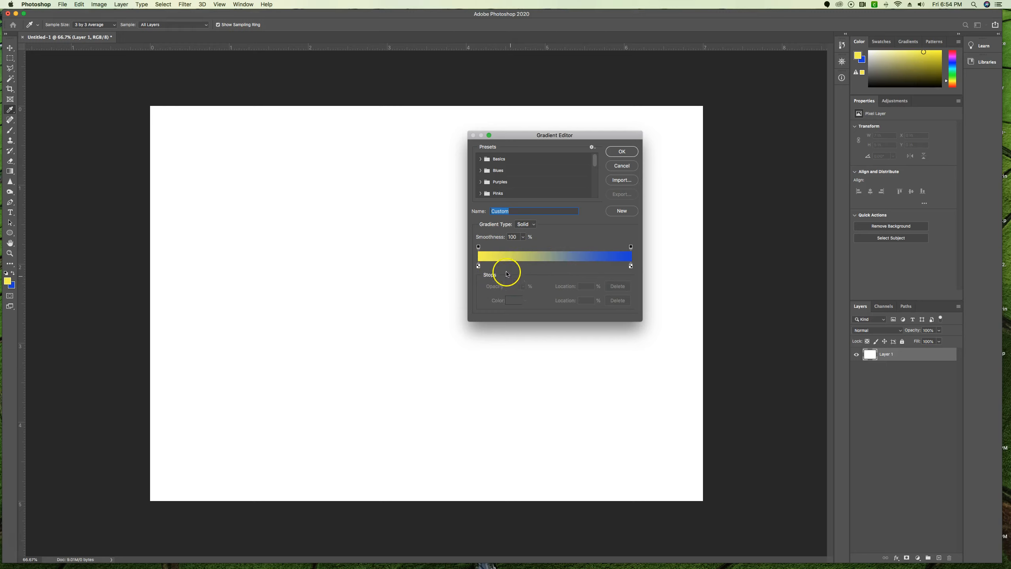
- Add a colour stop at 45% between the yellow and blue stops and set its colour to red f53d5b
click(533, 227)
click(534, 227)
click(548, 265)
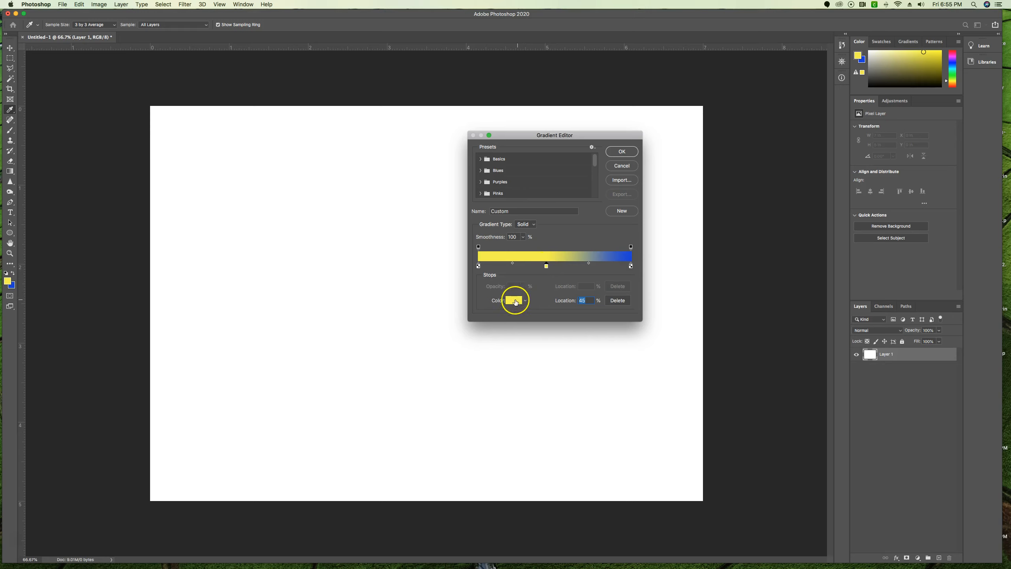
click(514, 301)
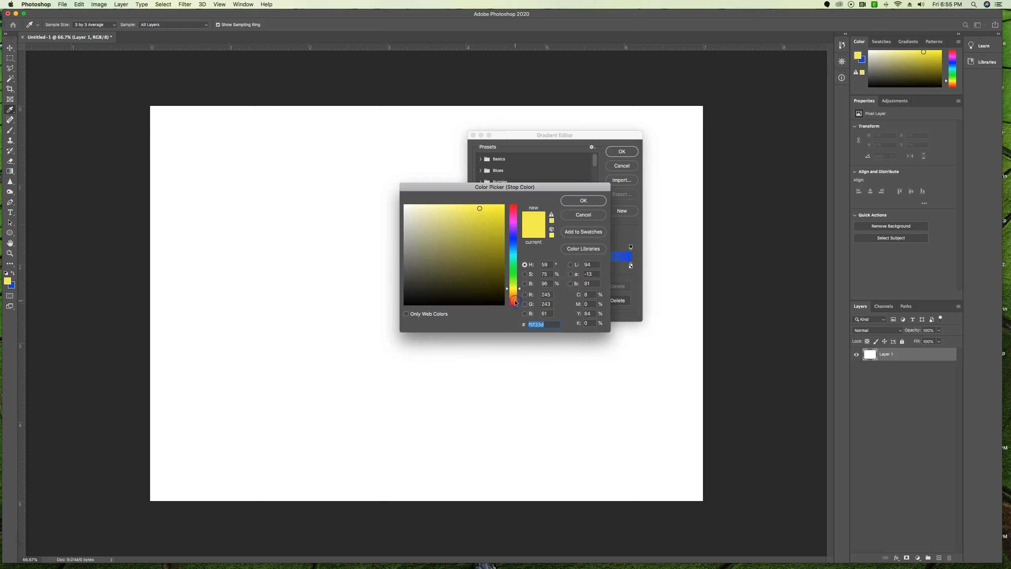
click(514, 208)
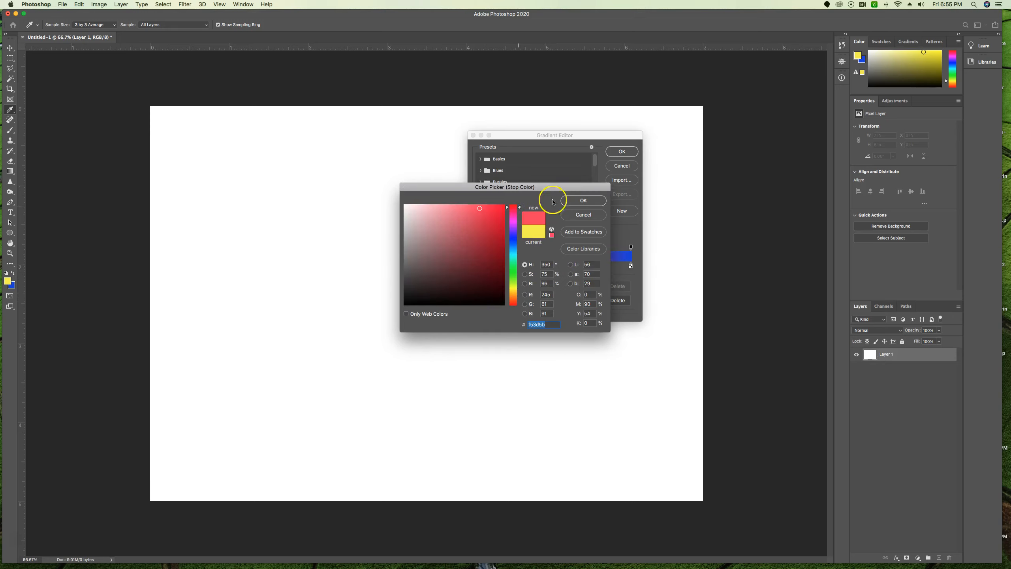
click(583, 201)
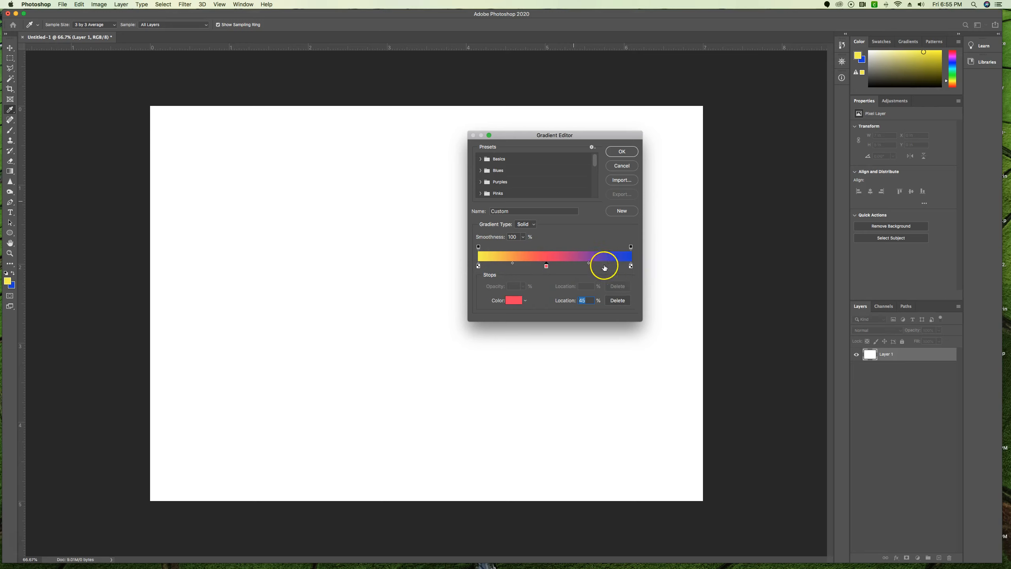
- Try different colour midpoint positions on both sides of the red stop, resetting each midpoint's location to 50%
drag(589, 264, 583, 265)
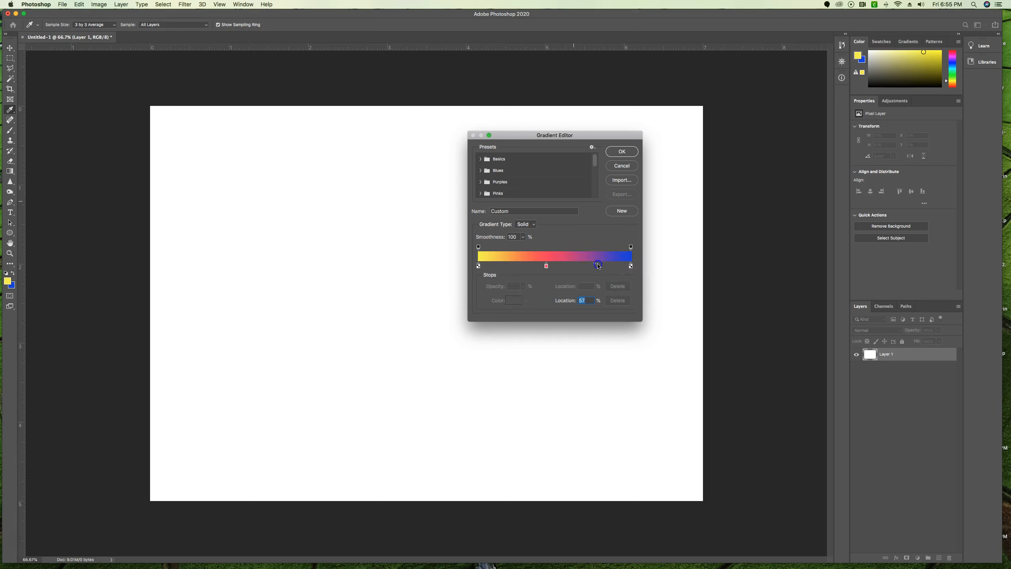
mouse_move(586, 266)
mouse_down()
mouse_move(573, 265)
mouse_move(590, 267)
mouse_up()
drag(611, 263, 576, 265)
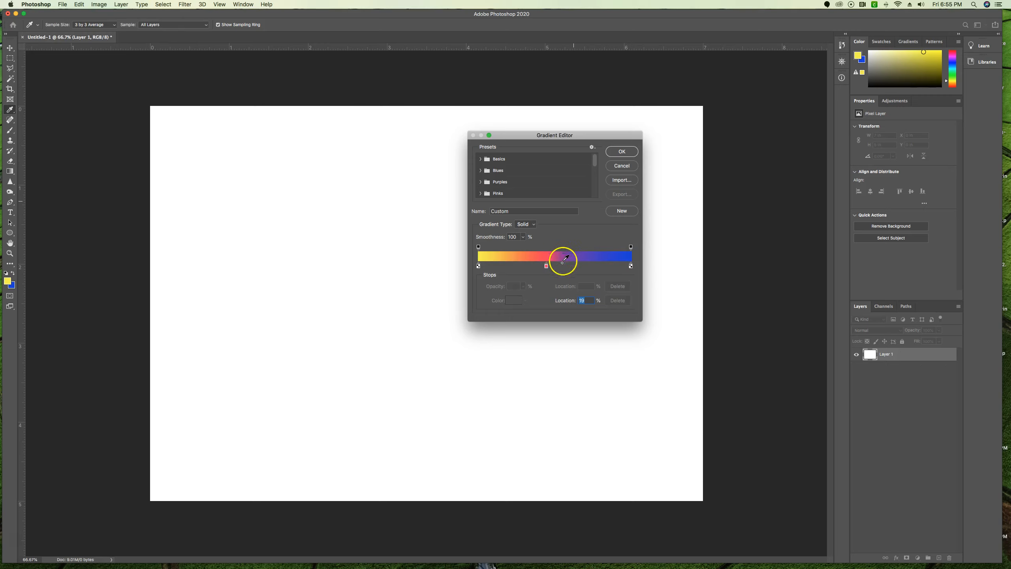
drag(561, 263, 598, 266)
drag(591, 302, 569, 300)
text(50)
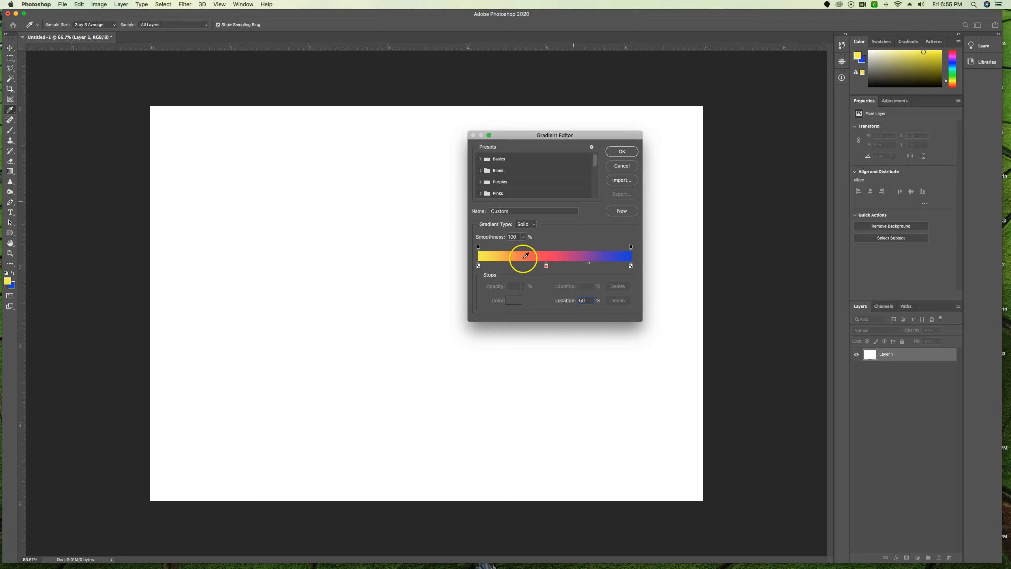
click(478, 266)
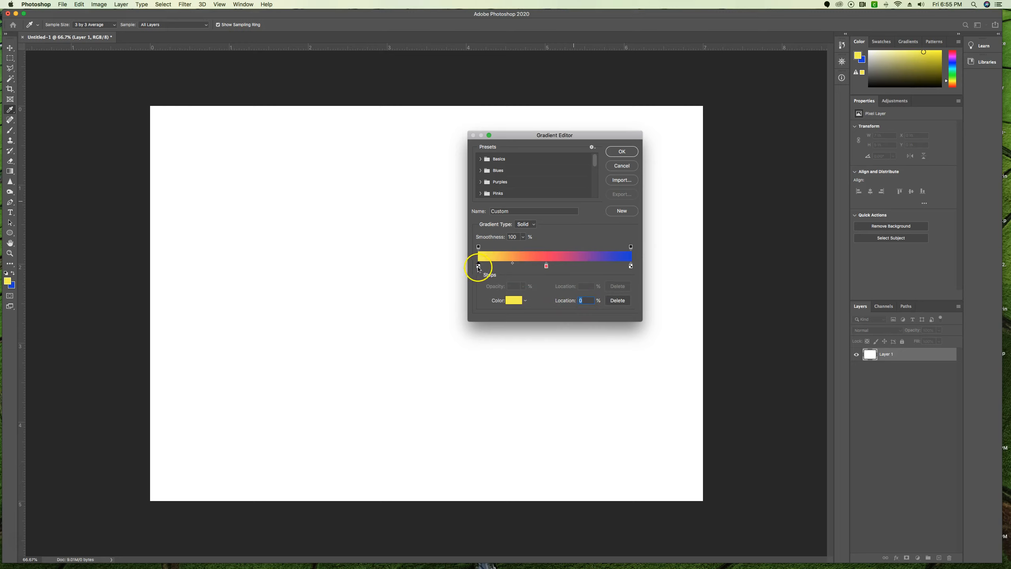
drag(513, 264, 525, 264)
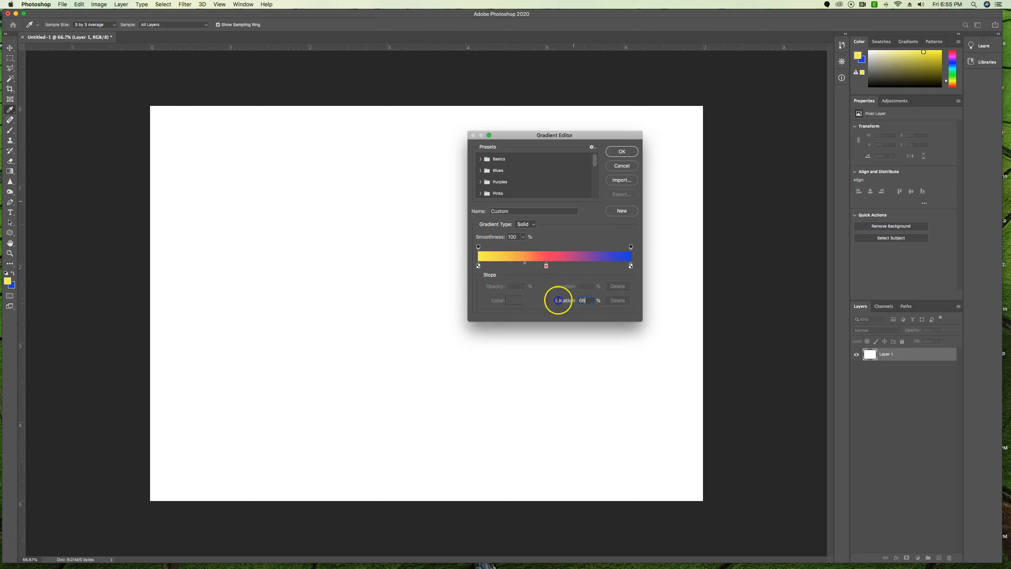
text(50)
- Add another colour stop at 70% between the red and blue stops and colour it green
click(587, 266)
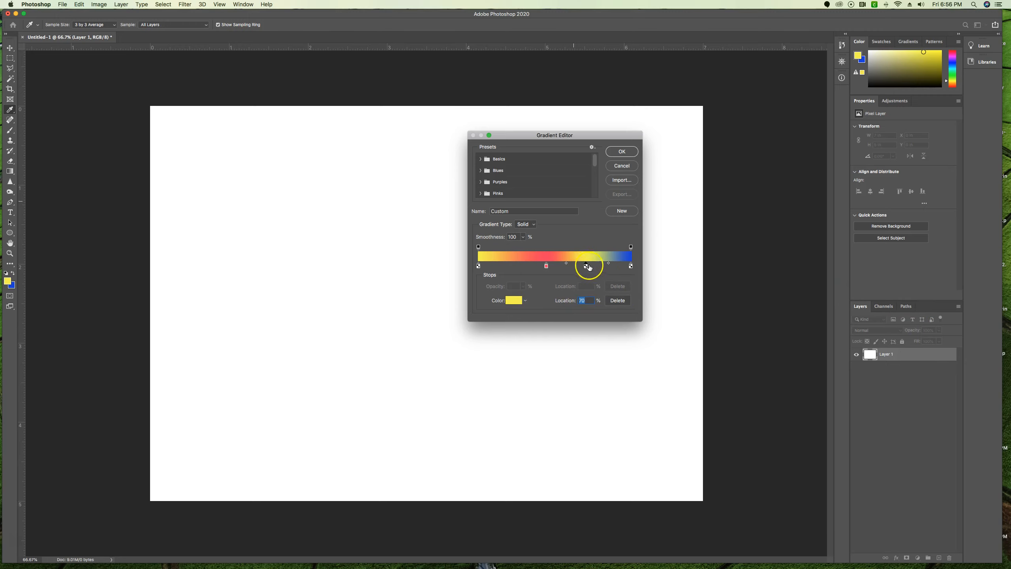
click(515, 301)
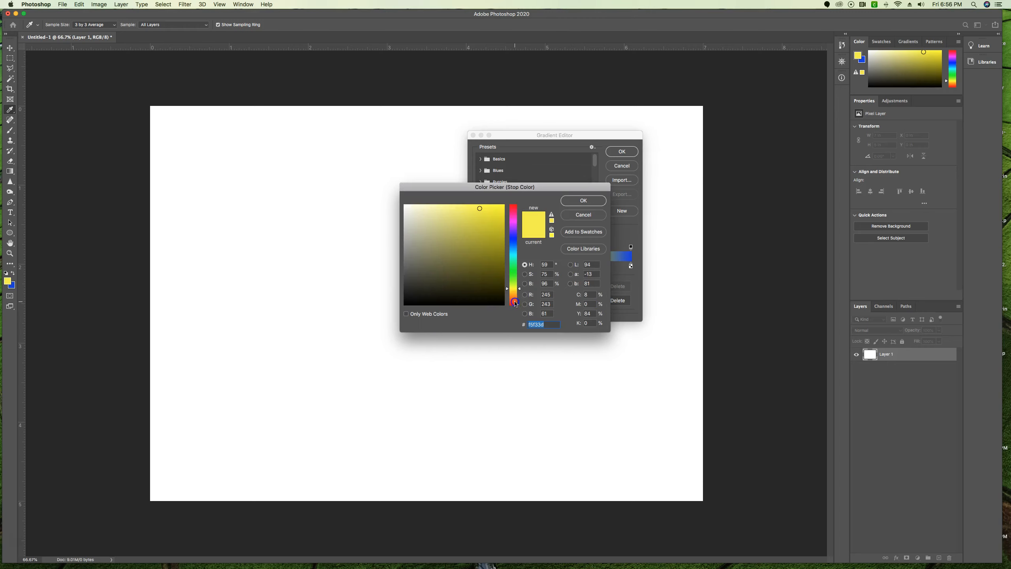
click(514, 269)
click(596, 201)
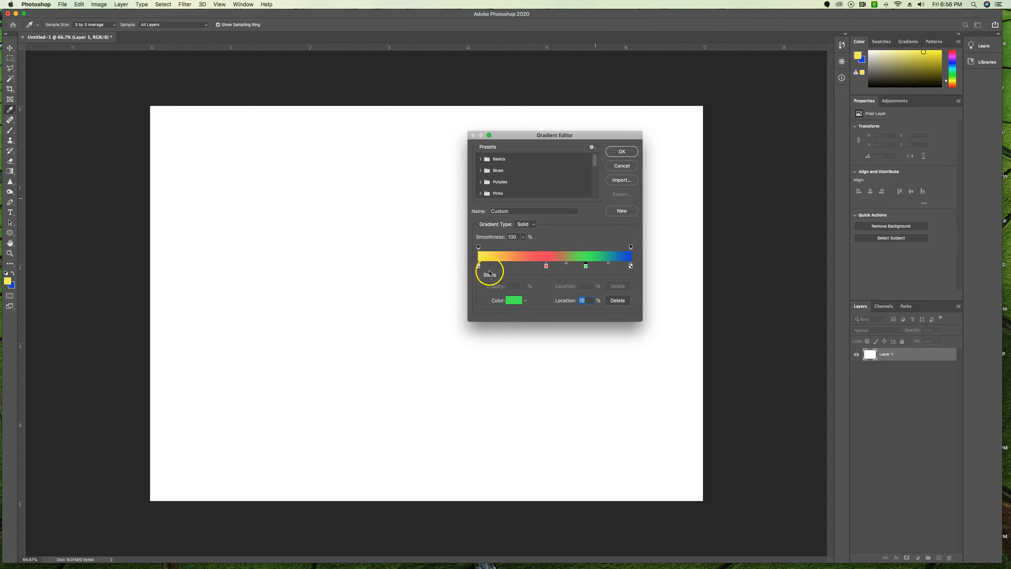
- Remove the green and red colour stops from the gradient ramp
drag(587, 270, 587, 273)
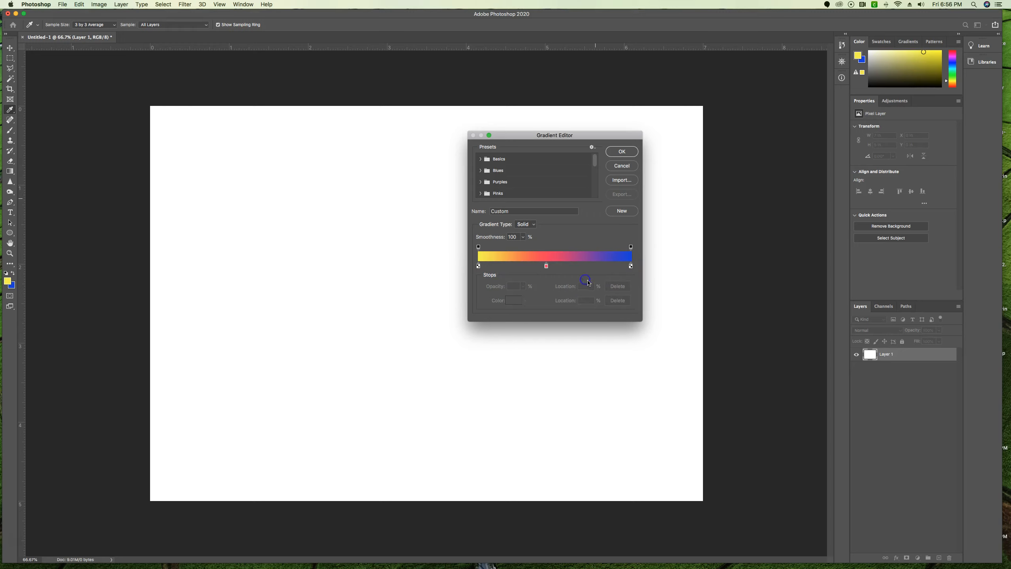
click(547, 267)
drag(548, 270, 548, 284)
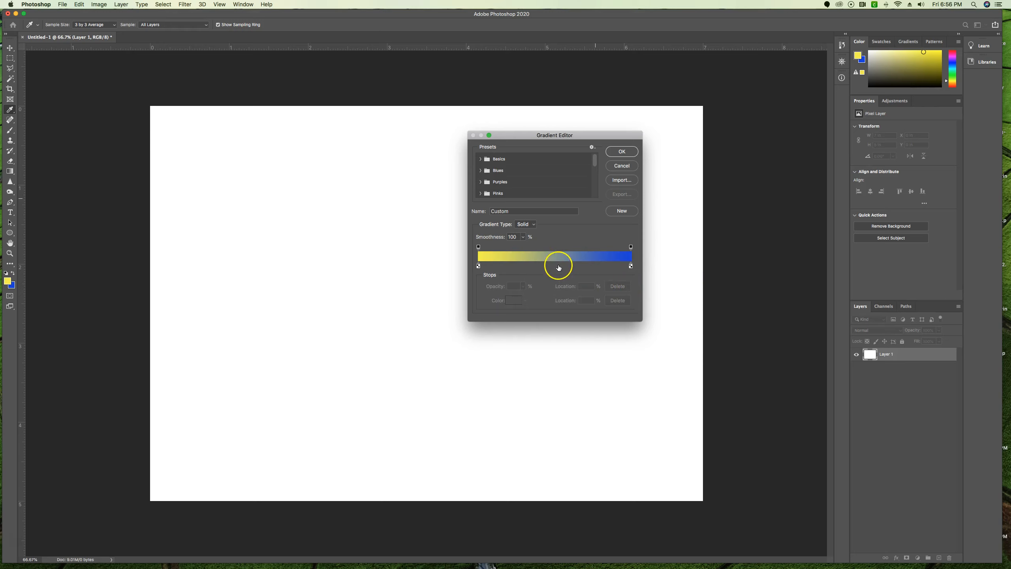
- Add a colour stop between yellow and blue, colour it light green, and place it at 60%
click(579, 265)
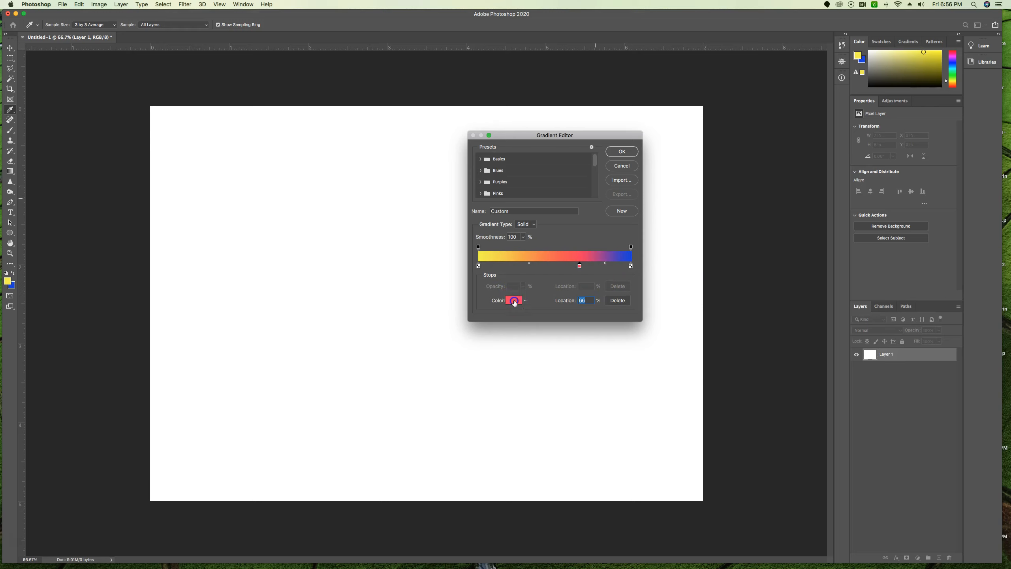
click(514, 301)
click(513, 280)
click(583, 201)
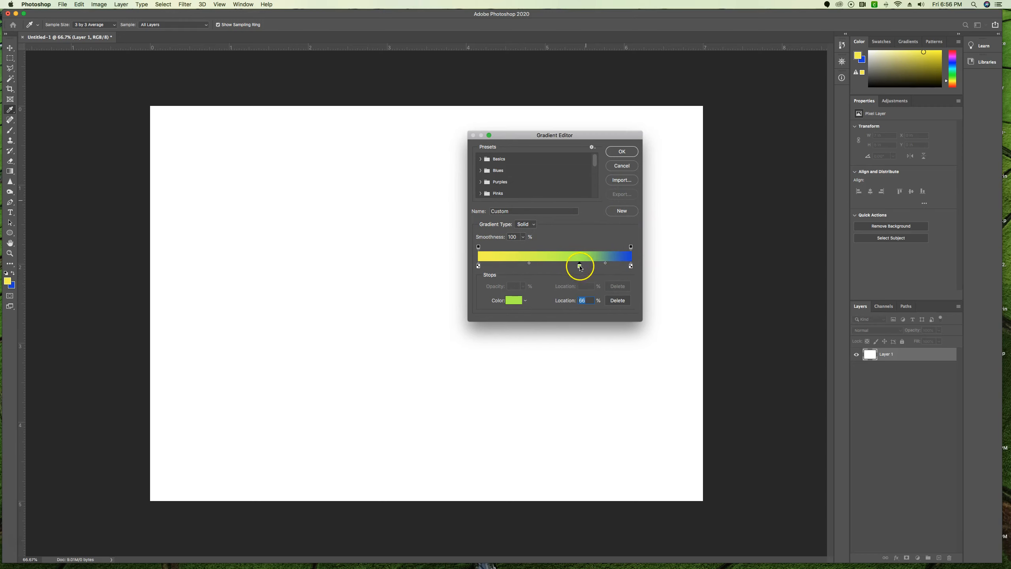
mouse_move(575, 268)
mouse_down()
mouse_move(561, 269)
mouse_move(571, 269)
mouse_up()
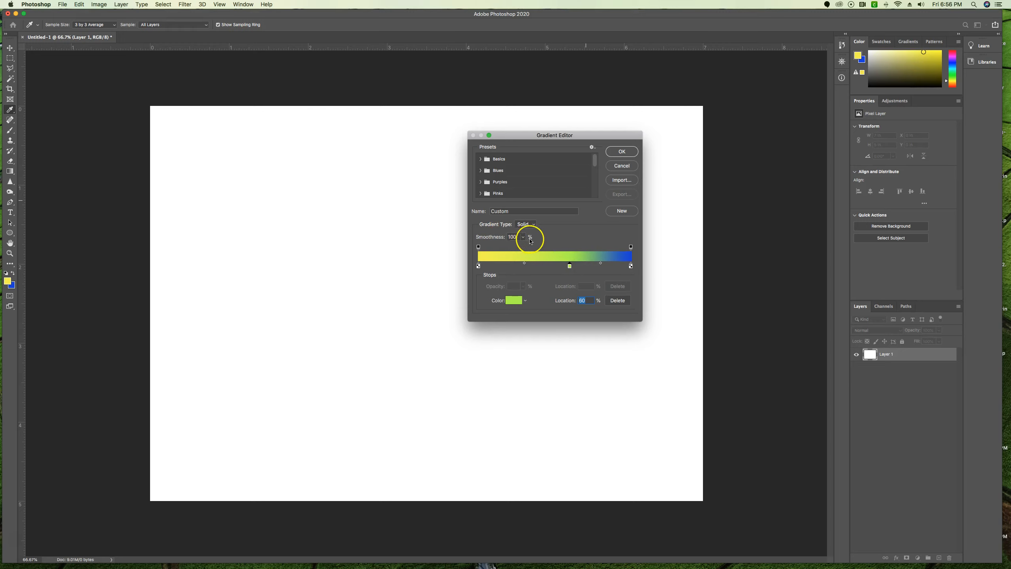
- Try lower smoothness values for the gradient and return the smoothness to 100%
click(524, 237)
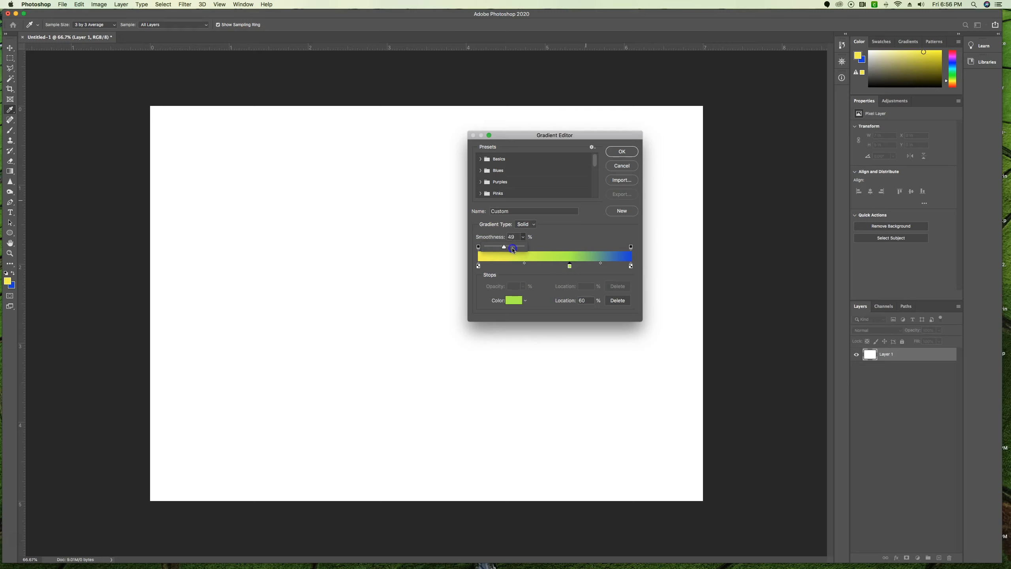
mouse_move(476, 249)
mouse_down()
mouse_move(630, 264)
mouse_move(488, 249)
mouse_up()
click(560, 230)
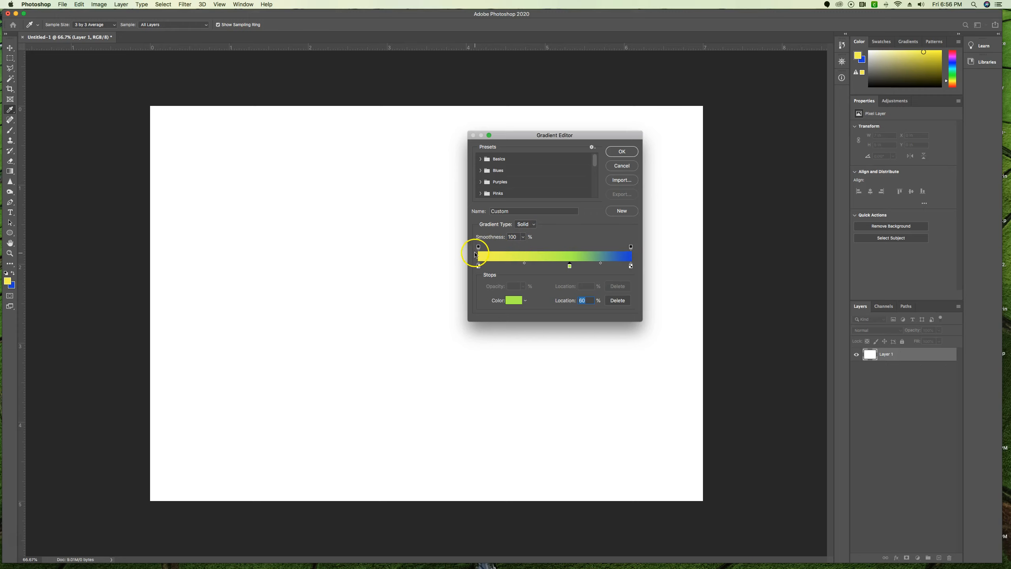
- Add an opacity stop at 48% with 16% opacity, and try shifting its midpoints and adding and removing another opacity stop
click(552, 248)
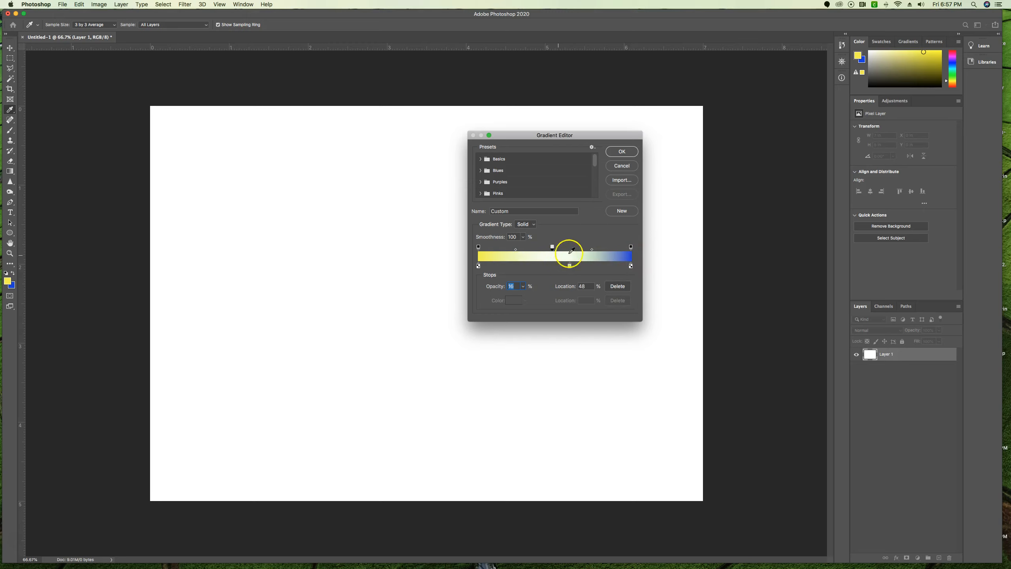
drag(515, 249, 494, 250)
click(597, 248)
drag(597, 248, 597, 234)
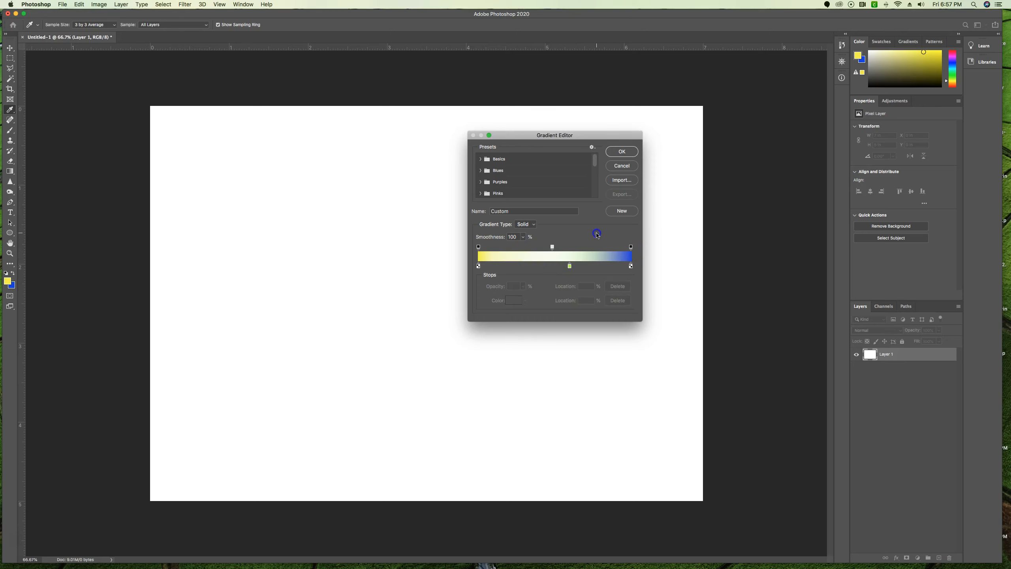
click(553, 248)
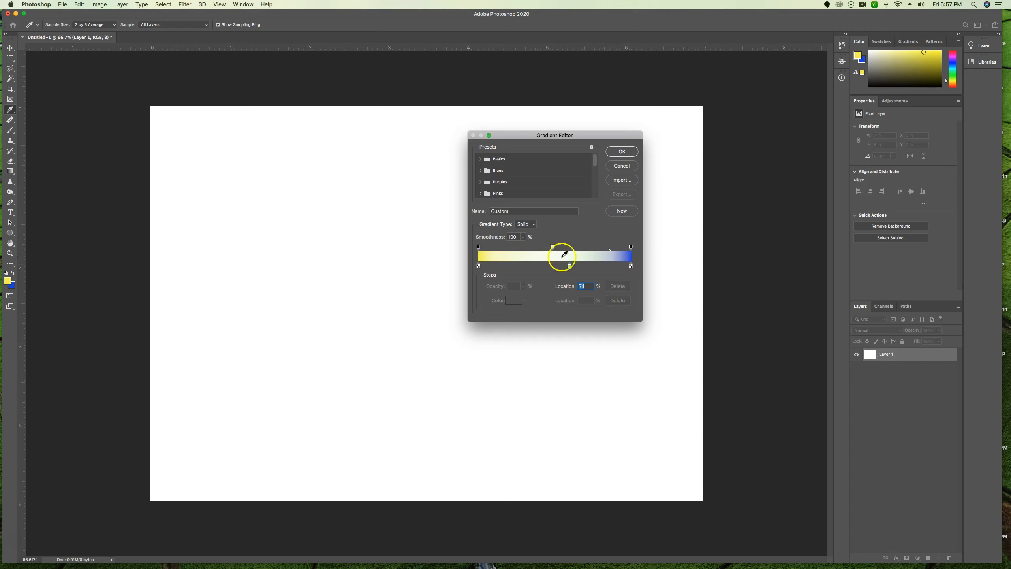
- Remove the light green colour stop and the middle opacity stop from the gradient ramp
drag(571, 268, 571, 279)
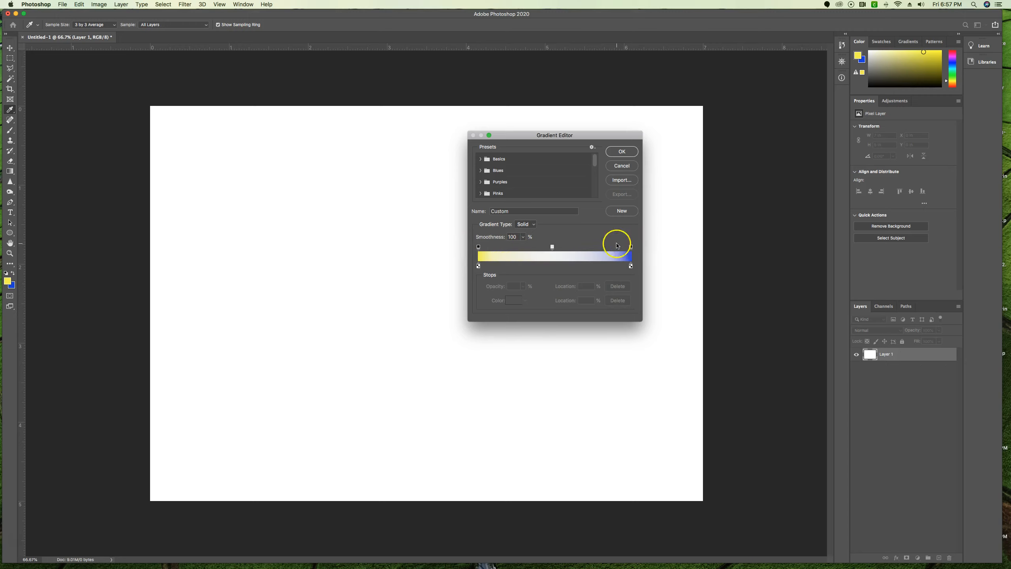
mouse_move(561, 250)
mouse_down()
mouse_move(553, 249)
mouse_move(555, 268)
mouse_move(557, 235)
mouse_up()
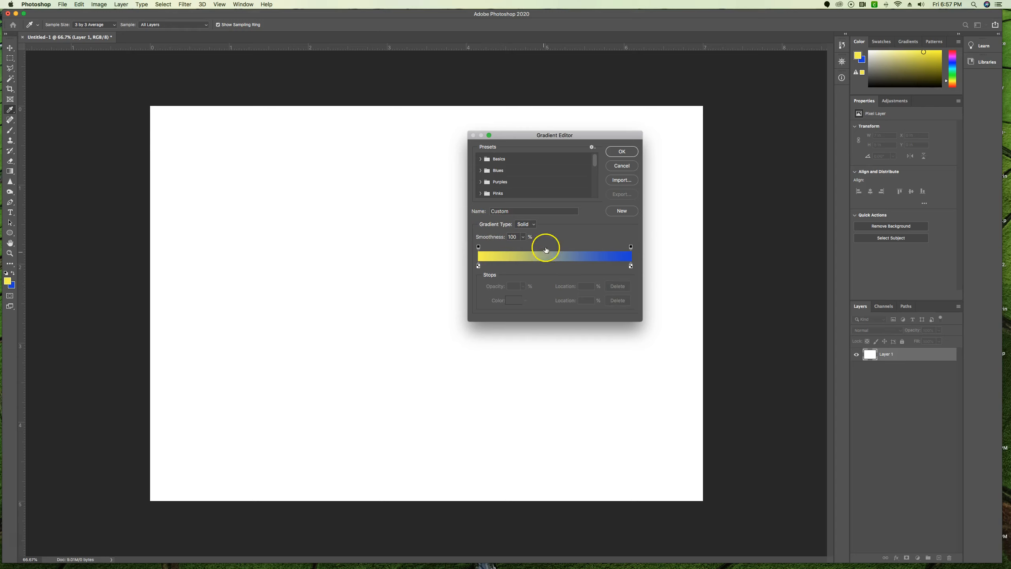
- Change the gradient type to Noise and set its roughness to 56%
click(534, 225)
click(531, 231)
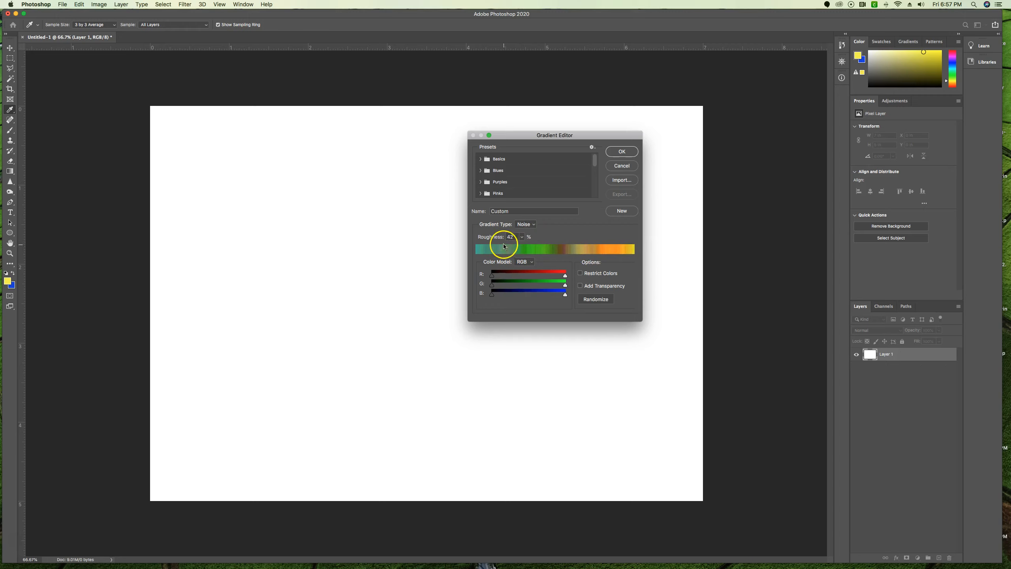
click(522, 237)
mouse_move(522, 247)
mouse_down()
mouse_move(501, 249)
mouse_move(551, 249)
mouse_move(527, 249)
mouse_up()
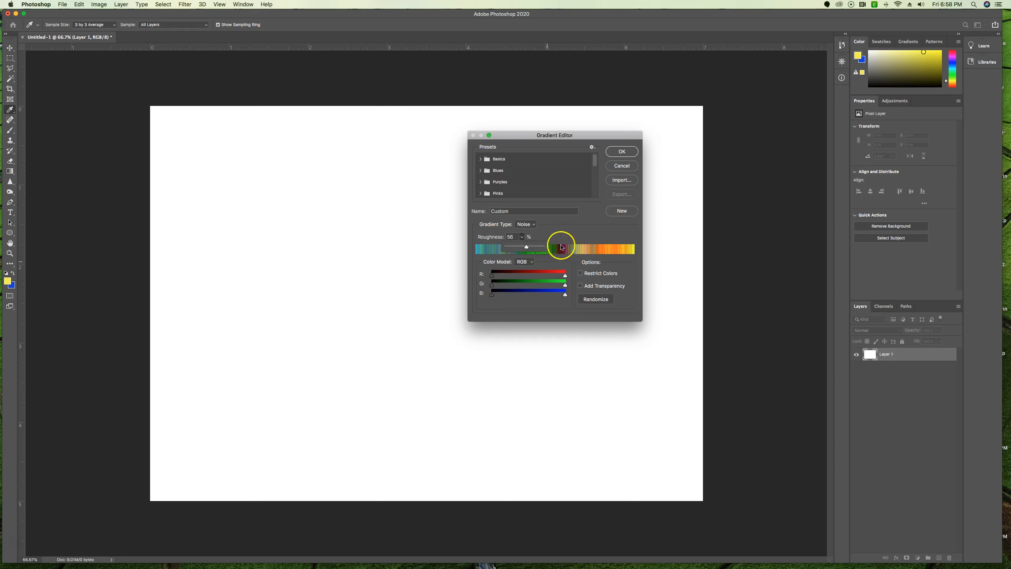
click(559, 227)
- Raise the red channel's minimum for the noise gradient, and try a higher green minimum before returning green to zero
drag(492, 277, 493, 277)
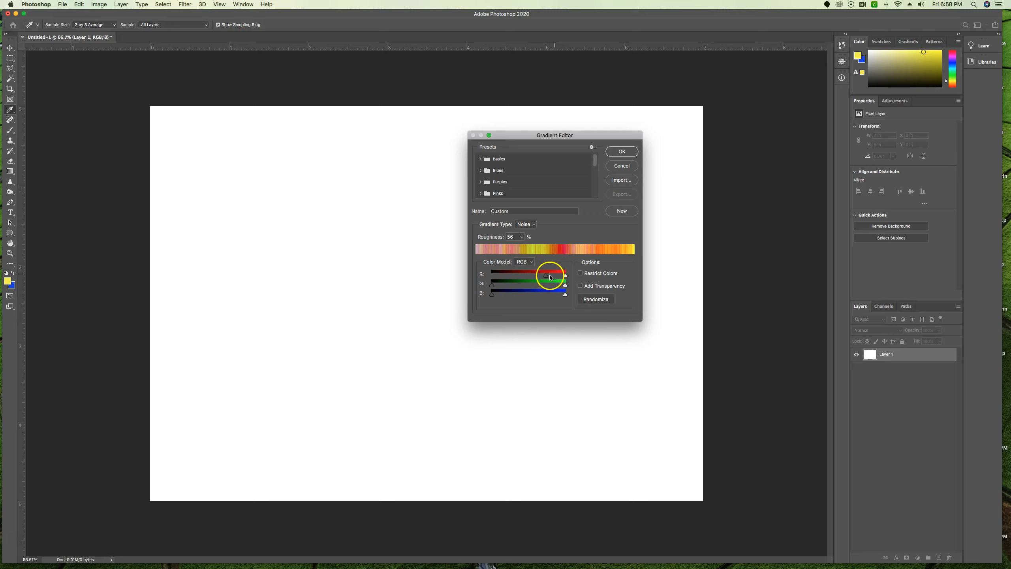
drag(493, 286, 448, 296)
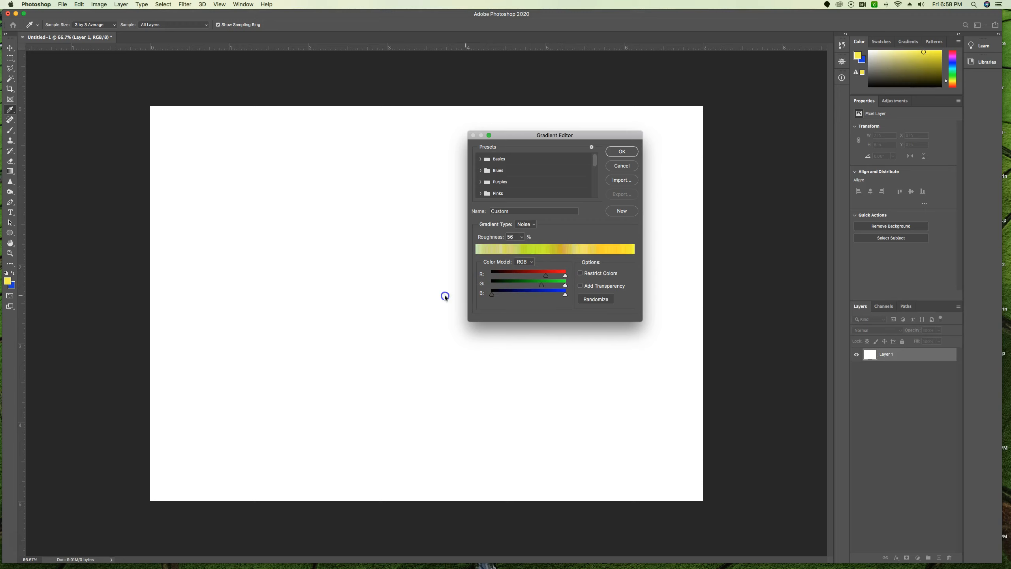
drag(544, 288, 478, 286)
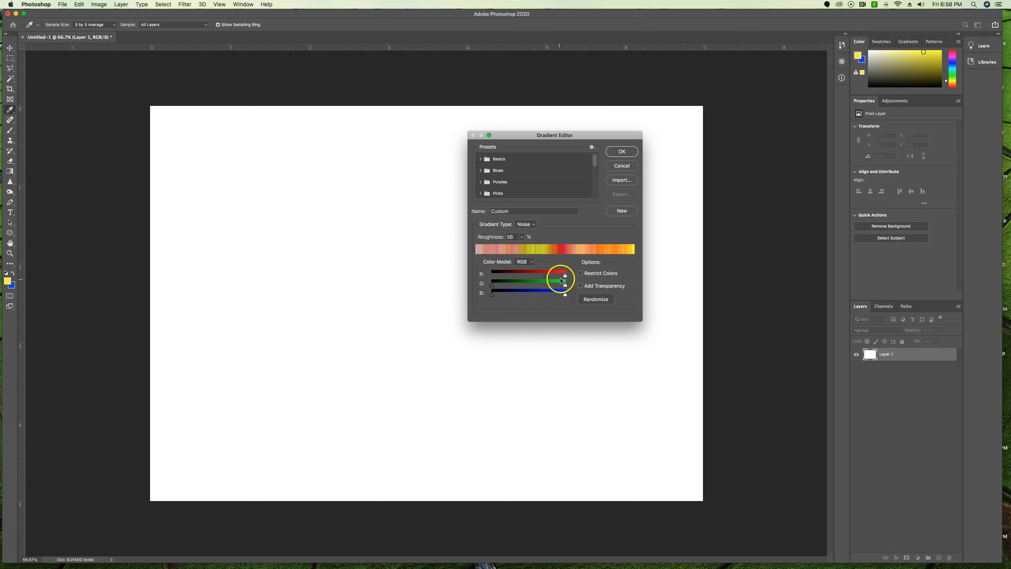
- Return the noise gradient's red minimum to zero, then try a higher red minimum once more before resetting it to zero
drag(545, 278, 489, 277)
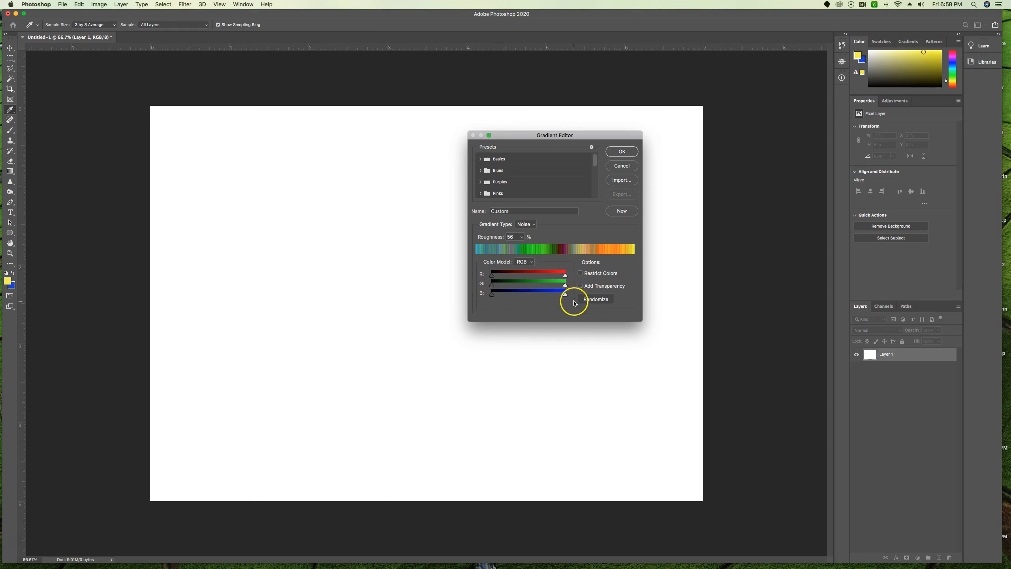
drag(490, 276, 555, 279)
mouse_move(492, 285)
mouse_down()
mouse_move(546, 284)
mouse_move(546, 295)
mouse_move(490, 295)
mouse_move(512, 288)
mouse_move(492, 285)
mouse_up()
drag(551, 275, 489, 278)
- Try the Restrict Colors and Add Transparency options on the noise gradient, switching each one off again
click(583, 274)
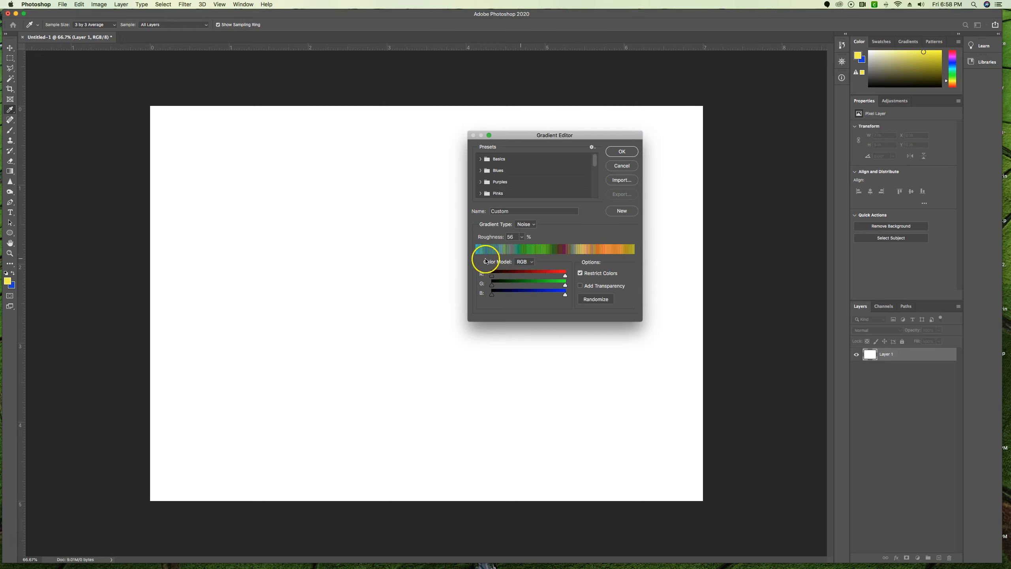
click(582, 274)
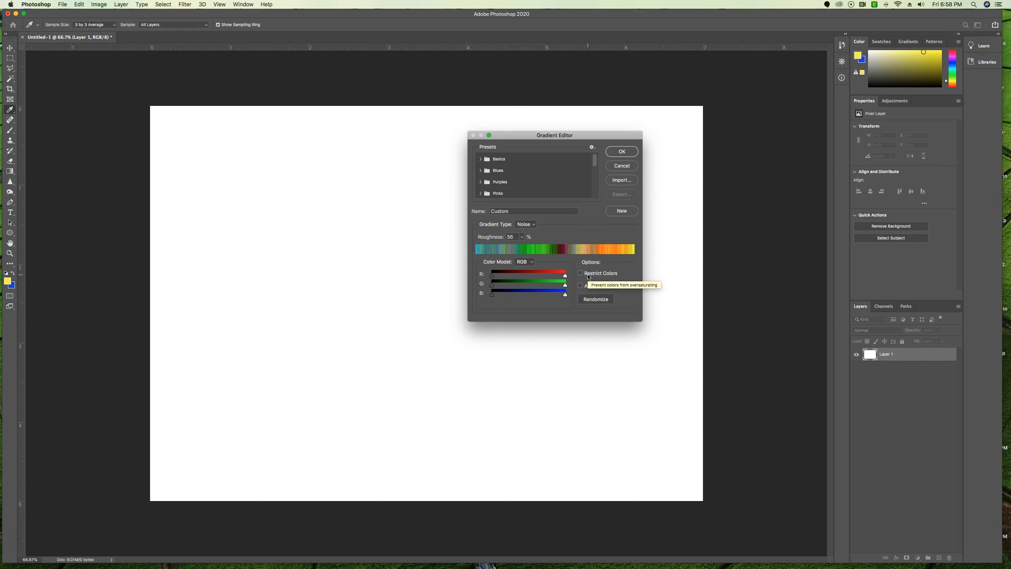
click(580, 286)
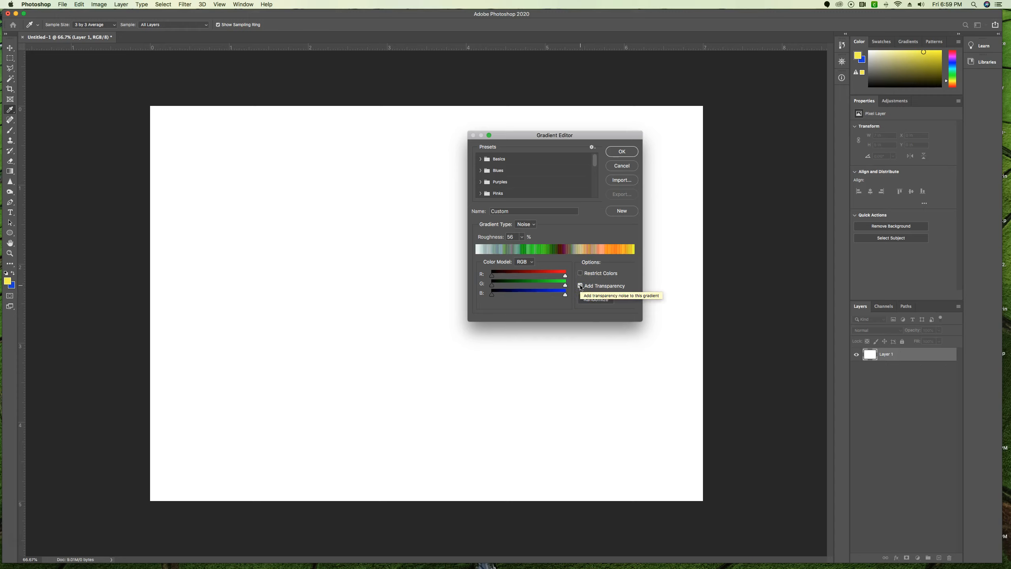
click(580, 286)
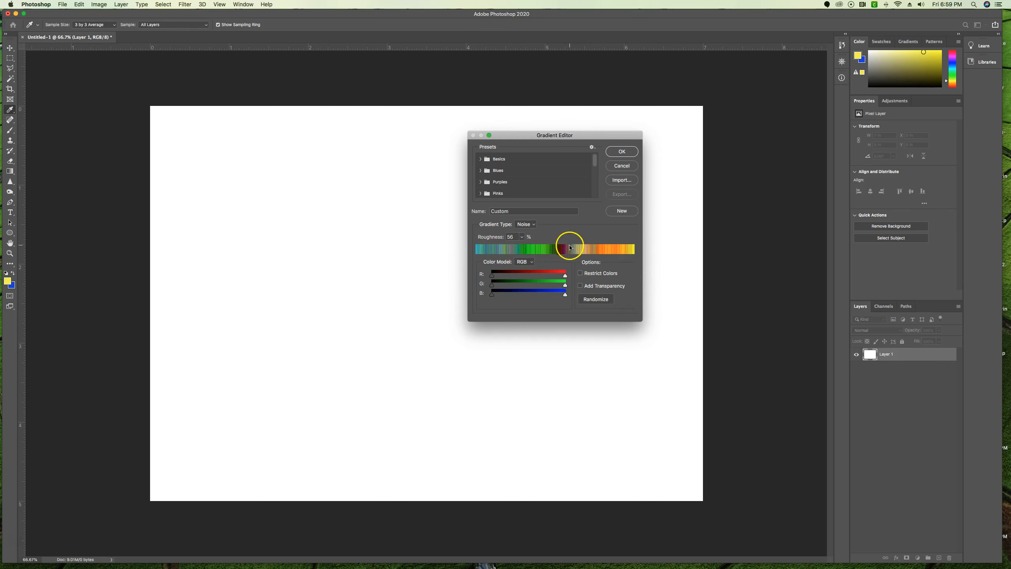
- Randomize the noise gradient's colours repeatedly until it shows a mix of orange, red, yellow and green bands
click(599, 302)
click(600, 301)
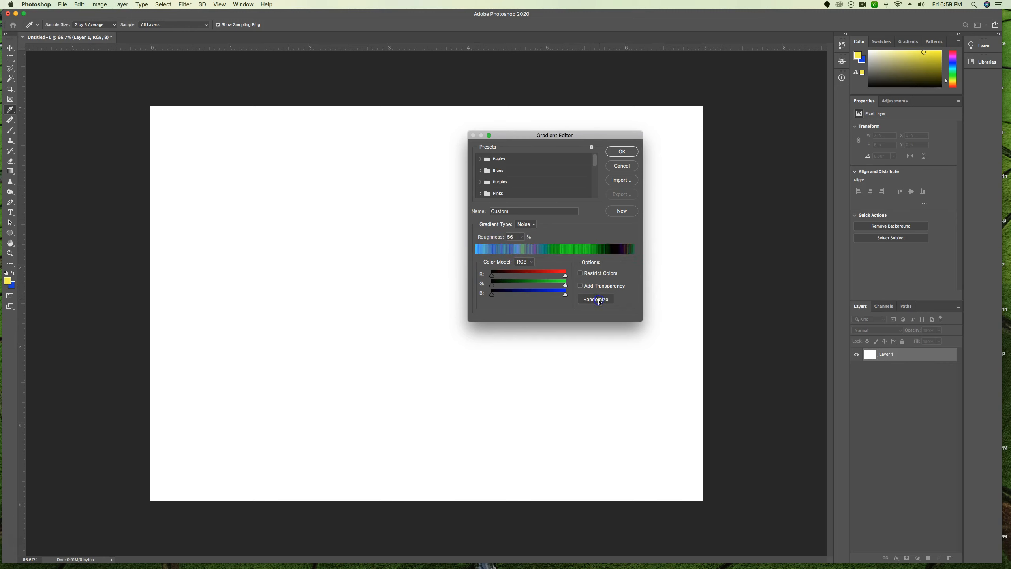
click(599, 302)
click(599, 301)
click(600, 302)
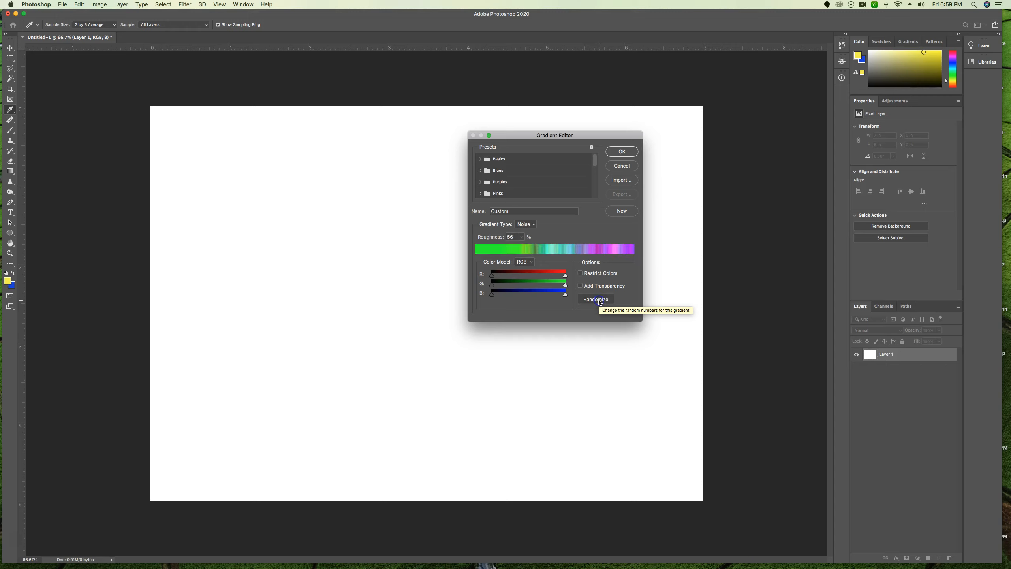
click(600, 301)
click(590, 300)
click(590, 300)
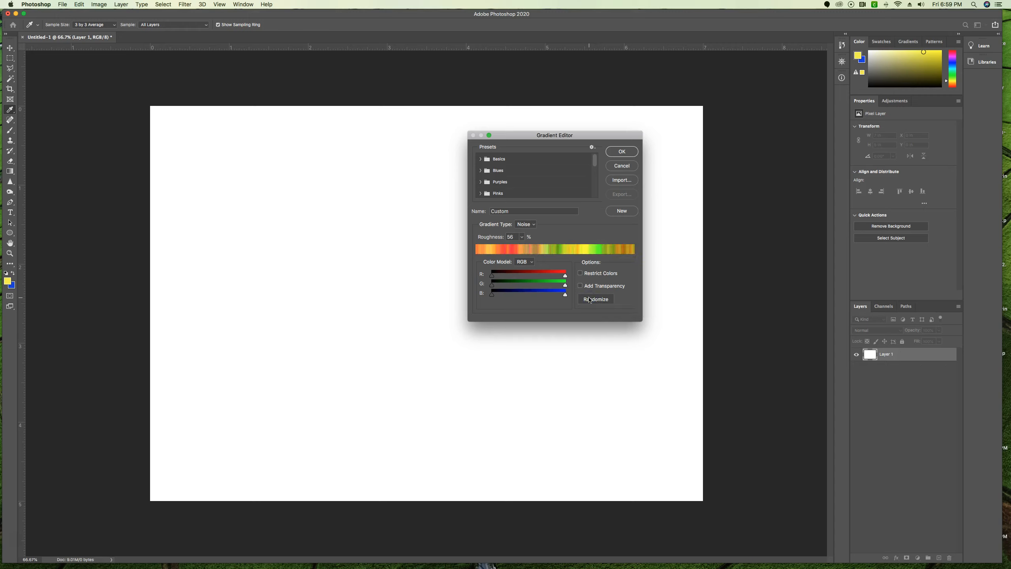
- Set the noise gradient's roughness to 75% and draw it as a diamond gradient straight across the canvas from left edge to right edge
click(521, 238)
drag(522, 239, 529, 247)
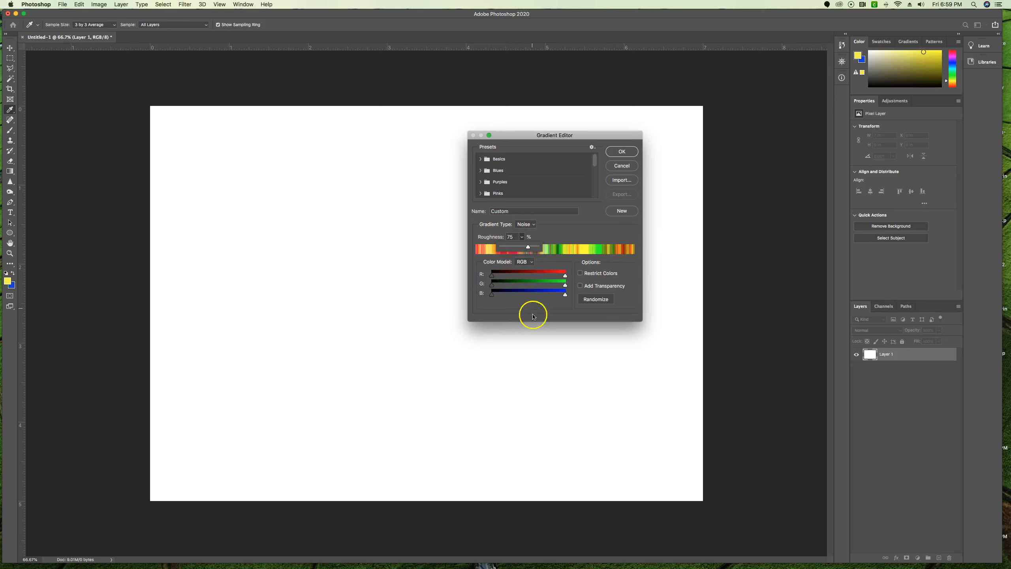
click(622, 151)
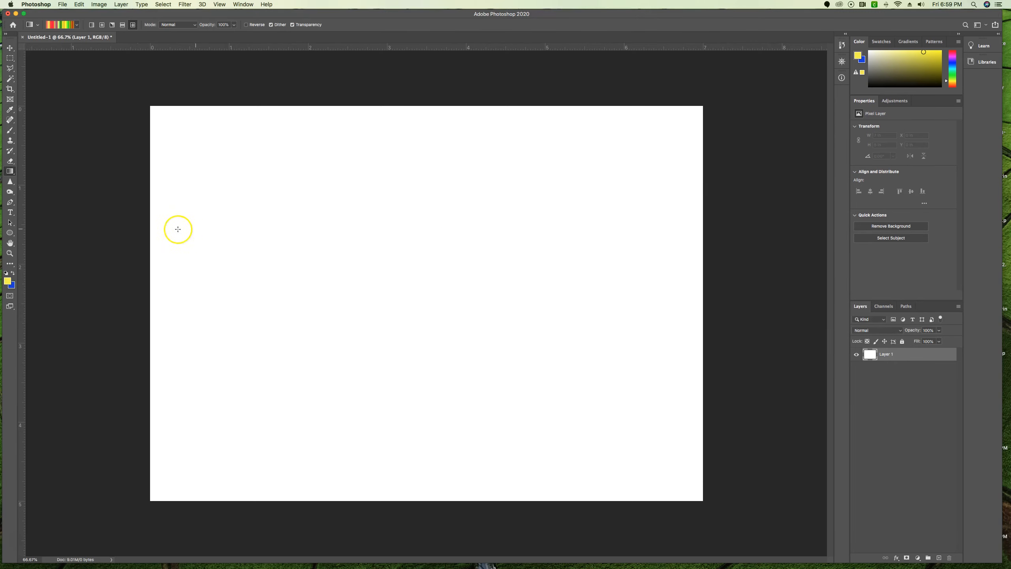
drag(159, 232, 702, 232)
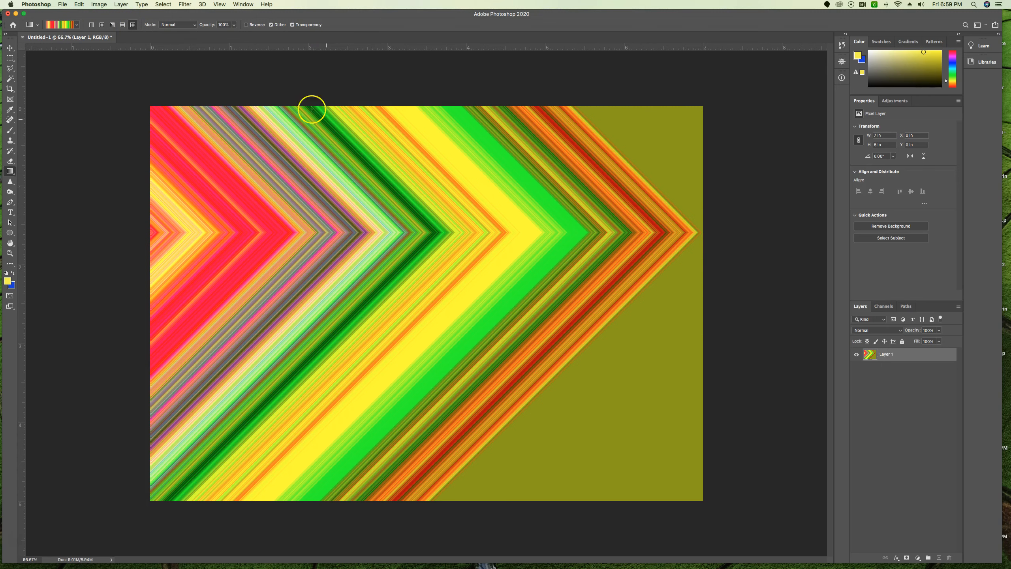
- Change the gradient type back to Solid and add an orange colour stop at 49% between the yellow and blue stops
click(62, 26)
click(525, 225)
click(524, 217)
click(478, 251)
click(555, 261)
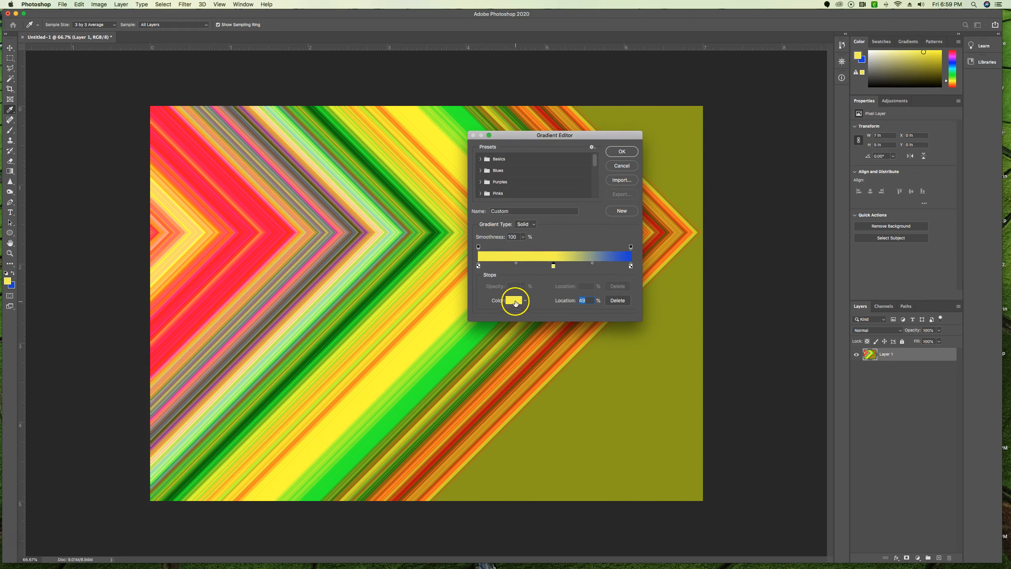
click(514, 300)
click(518, 299)
click(582, 200)
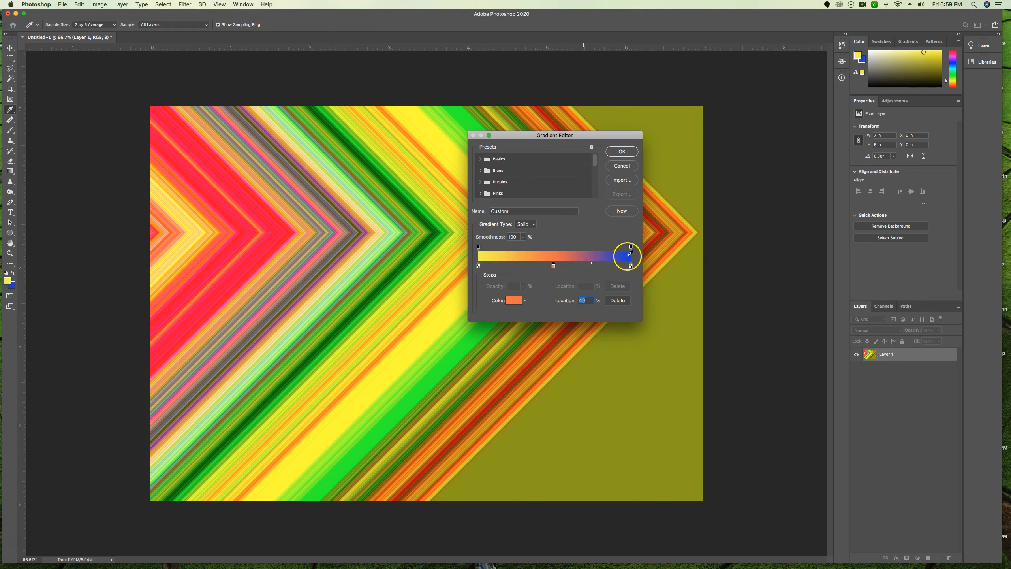
- Save the yellow-orange-blue gradient as a new preset, enter a personal name in the gradient's name field, and accept the gradient
click(622, 211)
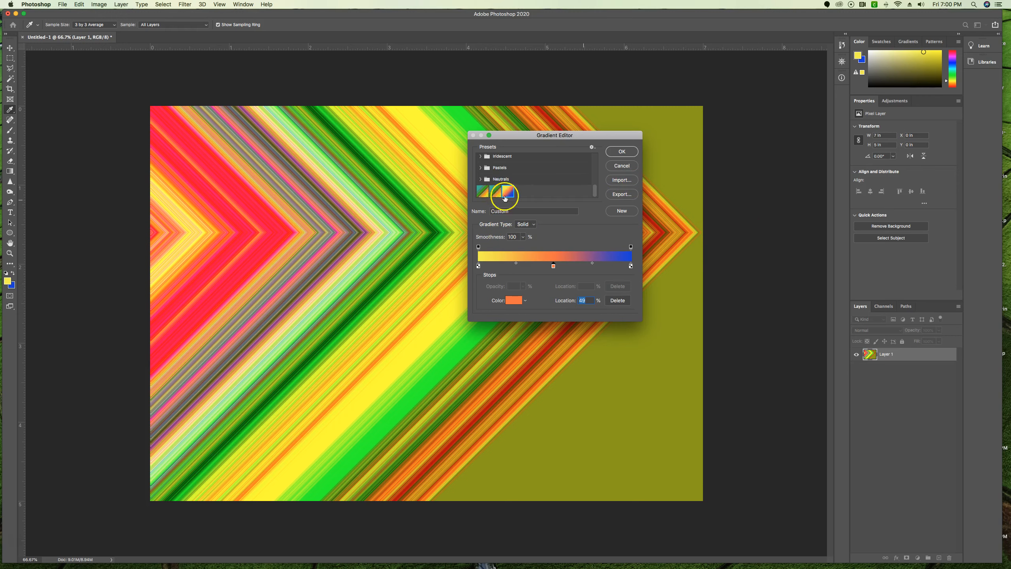
click(481, 208)
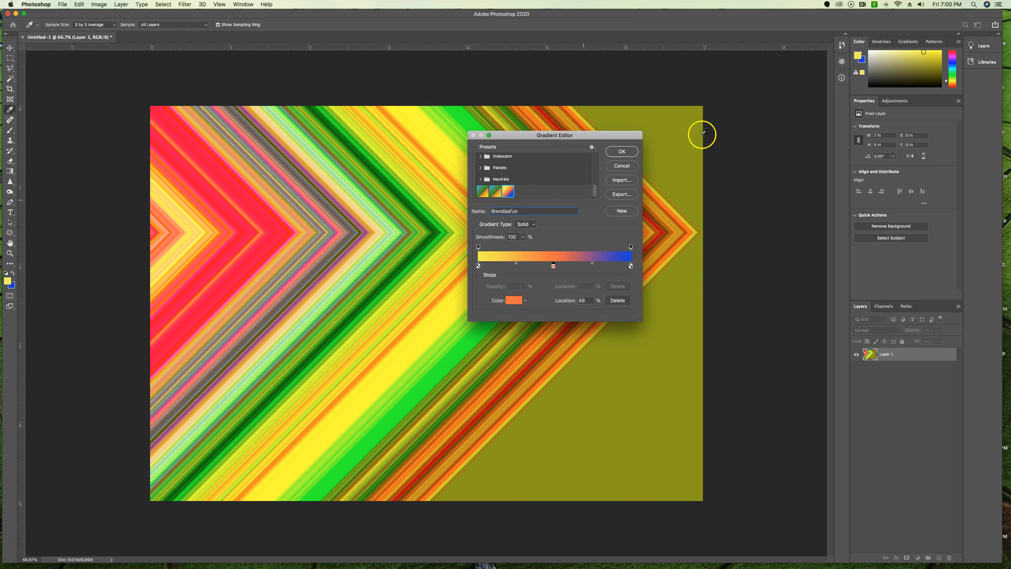
click(621, 152)
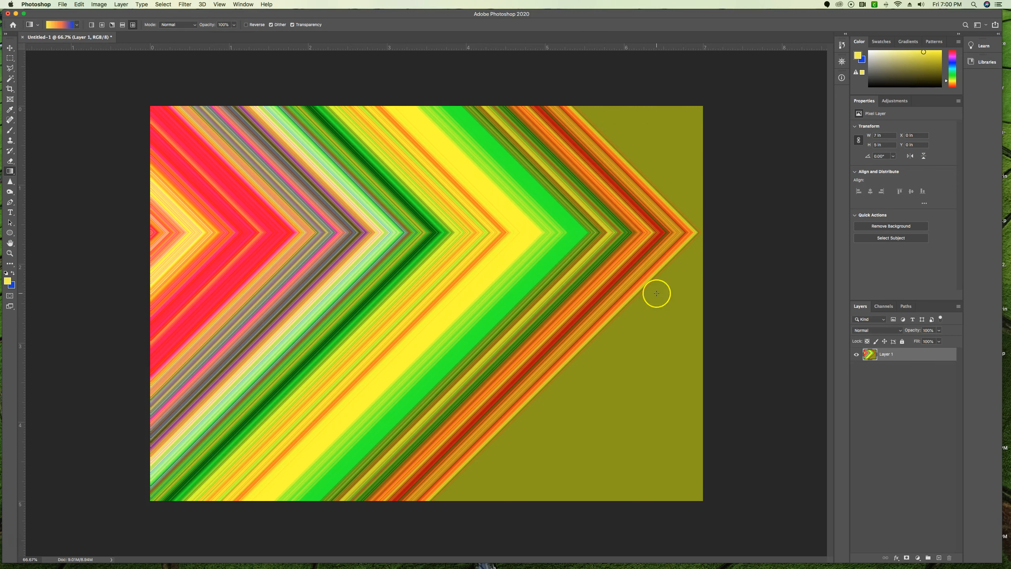
- Check the current gradient in the Gradient Editor without changing it, and view the saved presets in the gradient picker with the Basics group collapsed
click(60, 25)
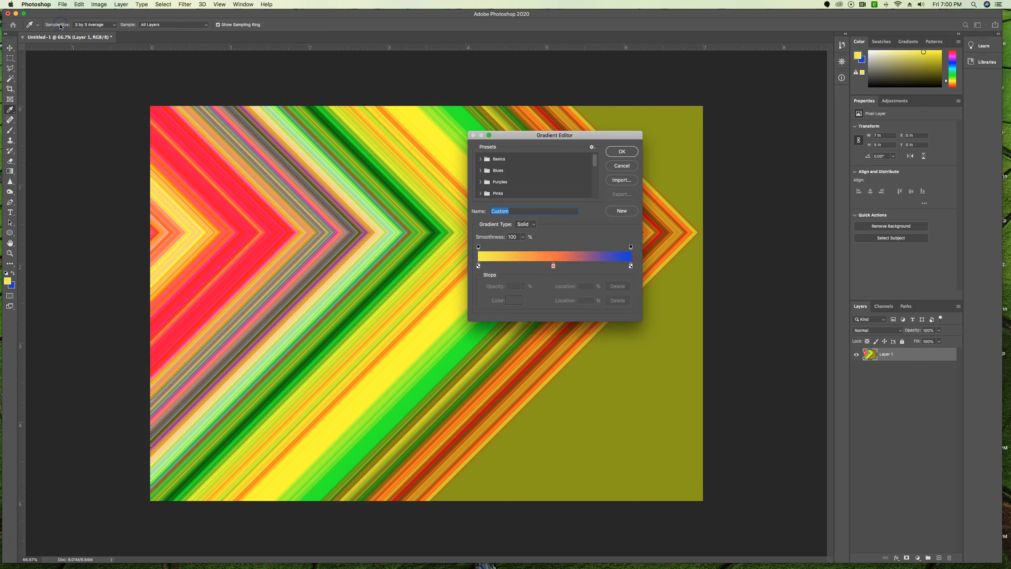
click(629, 167)
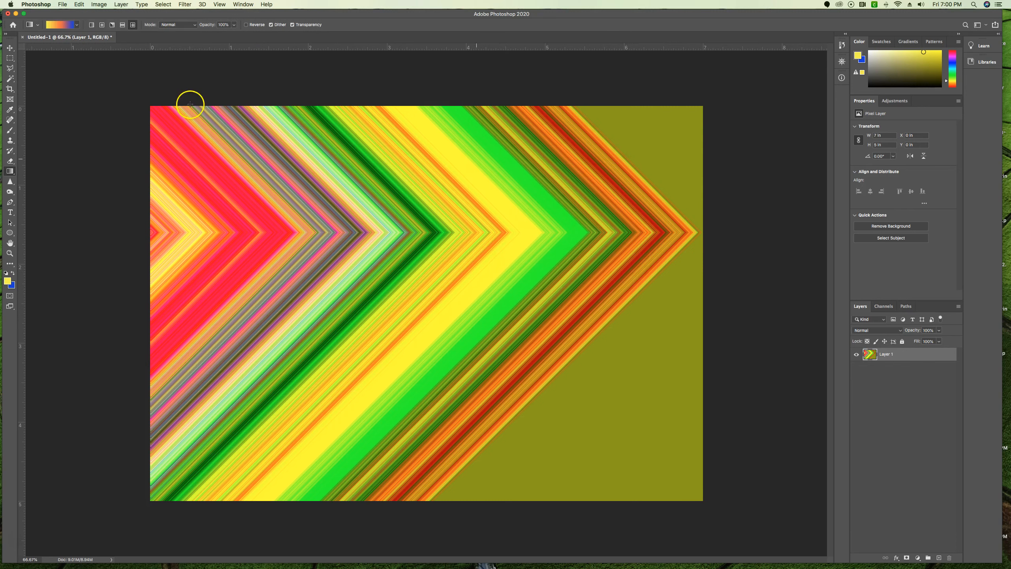
click(77, 25)
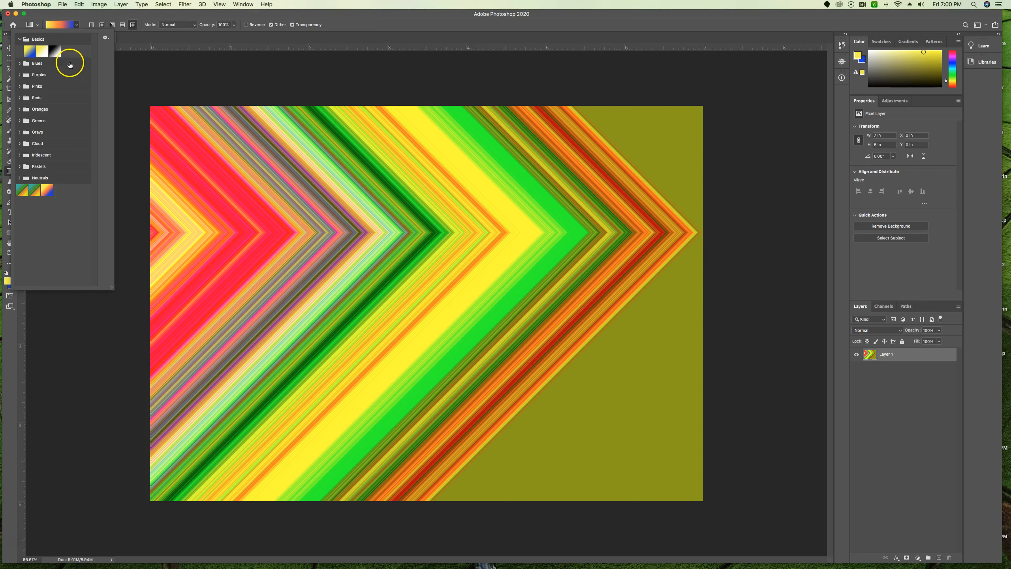
click(19, 40)
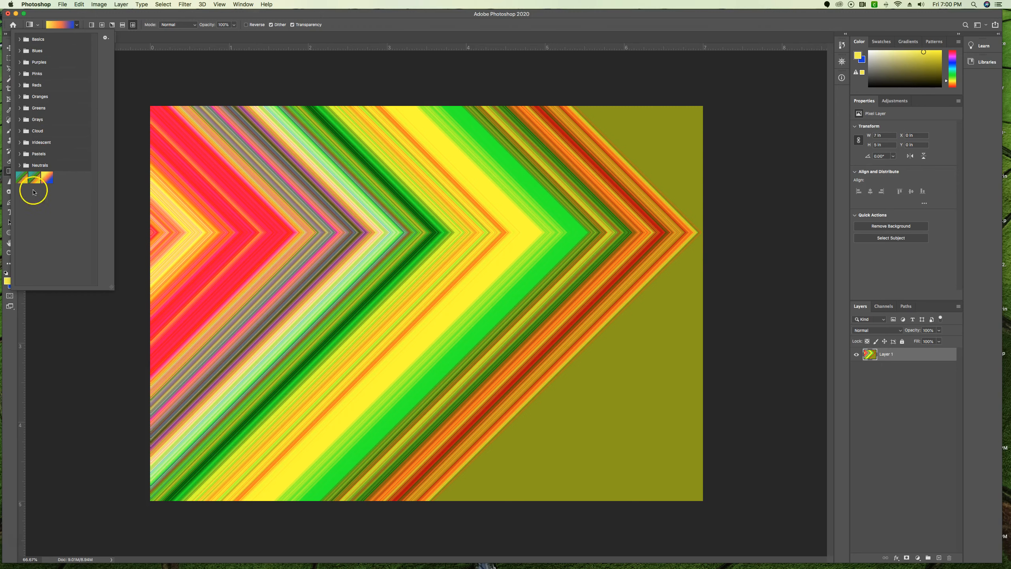